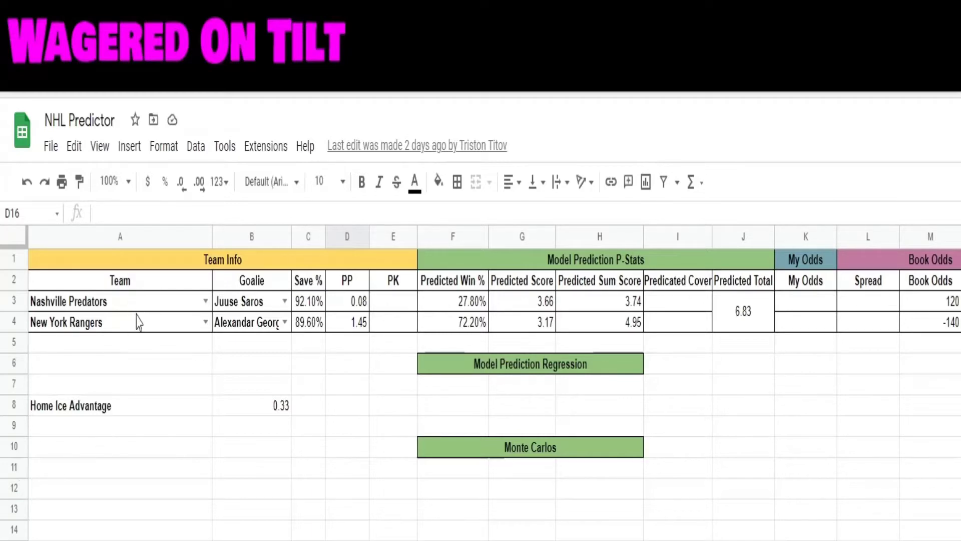
- Review the Rangers and Predators team entries, their goalies in B3–B4, and C3's save-percentage lookup formula
left_click(138, 321)
left_click(138, 309)
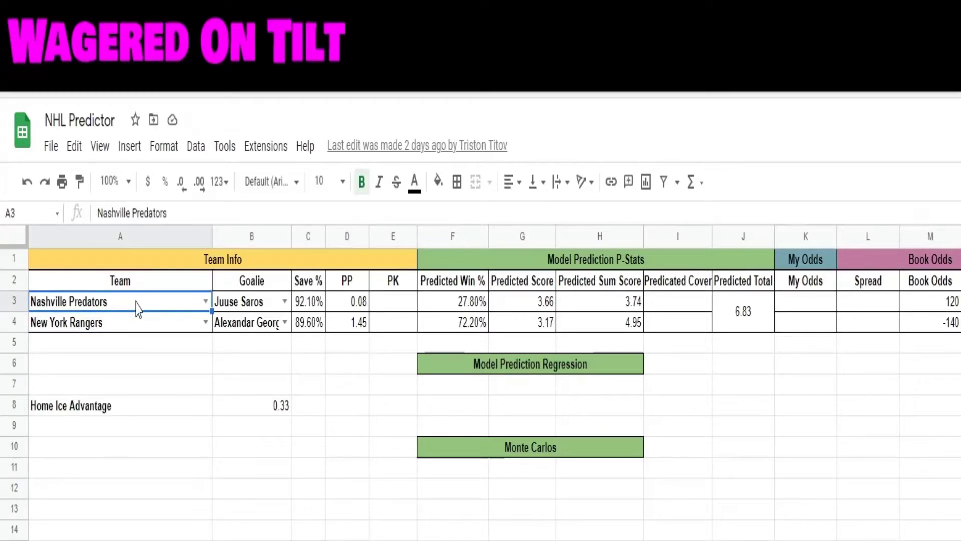
left_click(155, 324)
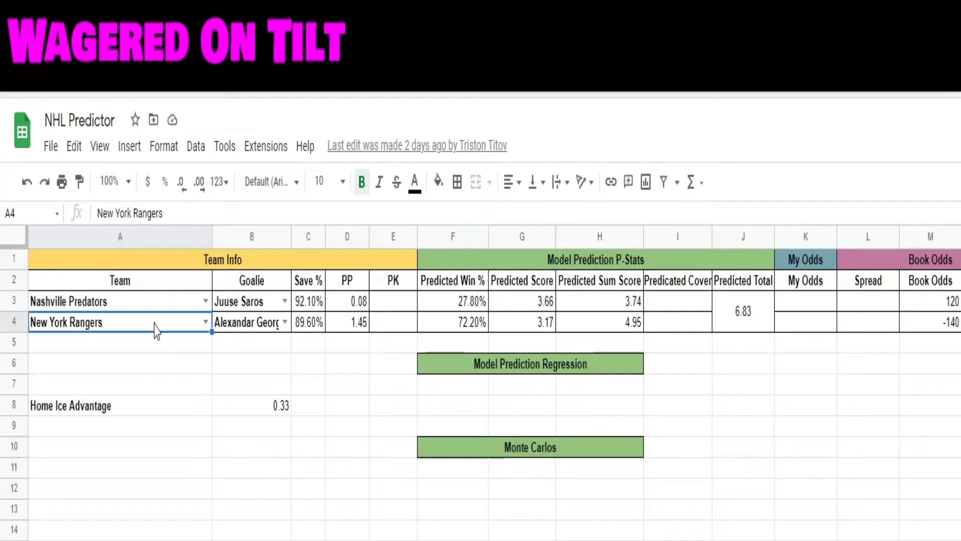
left_click(269, 304)
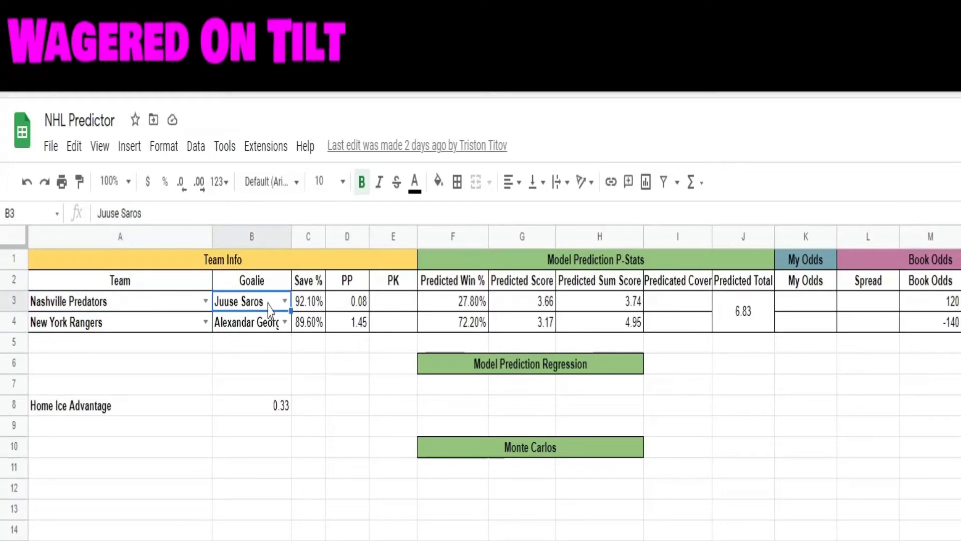
left_click(257, 326)
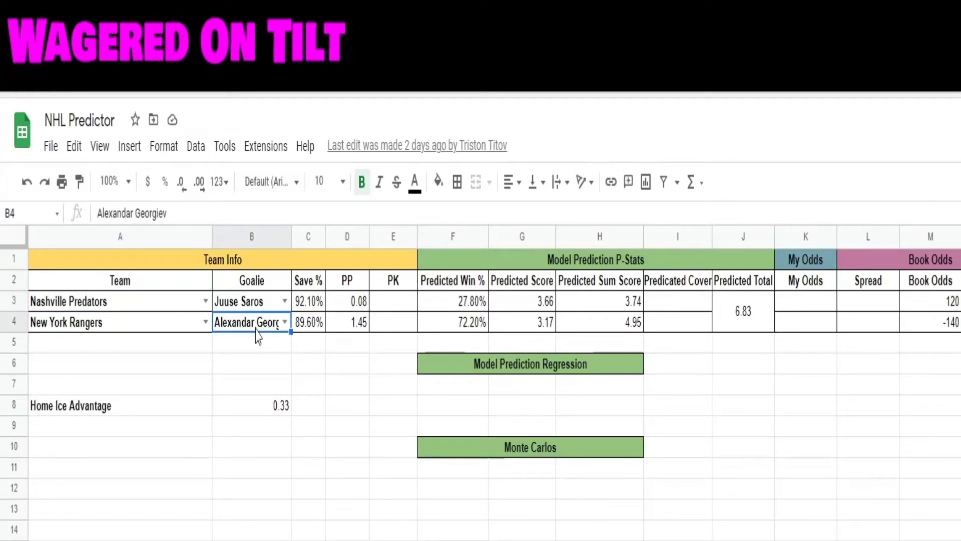
left_click(311, 303)
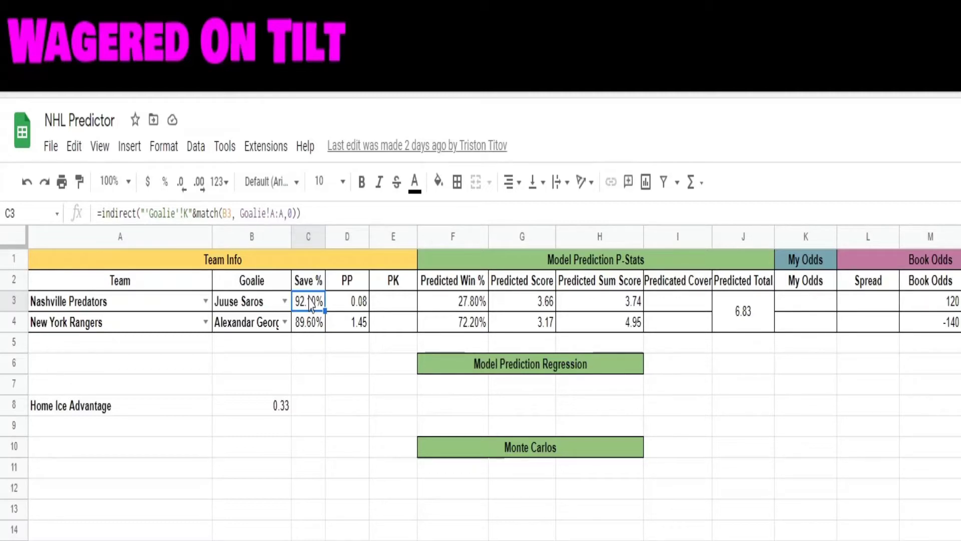
- Examine the PP column and D3 power-play formula, then the PK and Predicted Win % headers
left_click(345, 284)
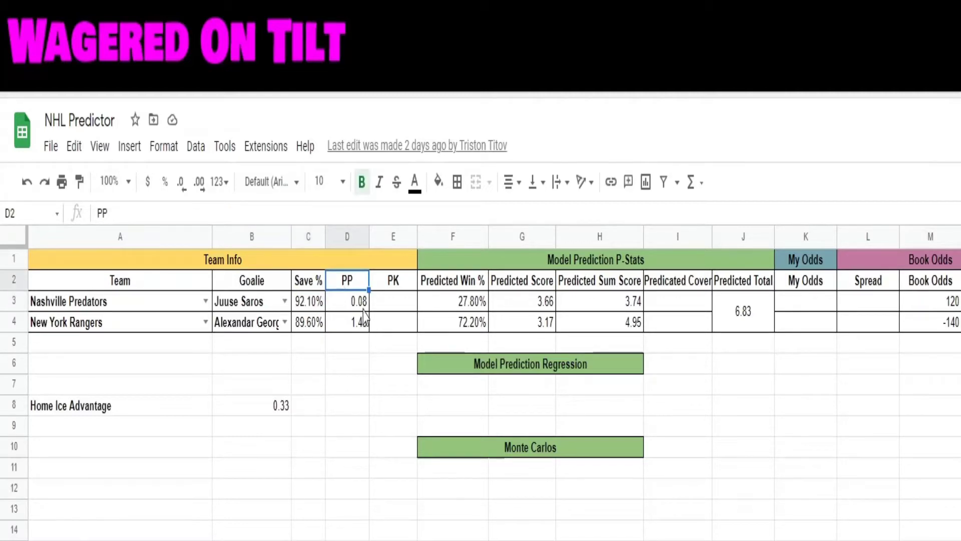
left_click(365, 306)
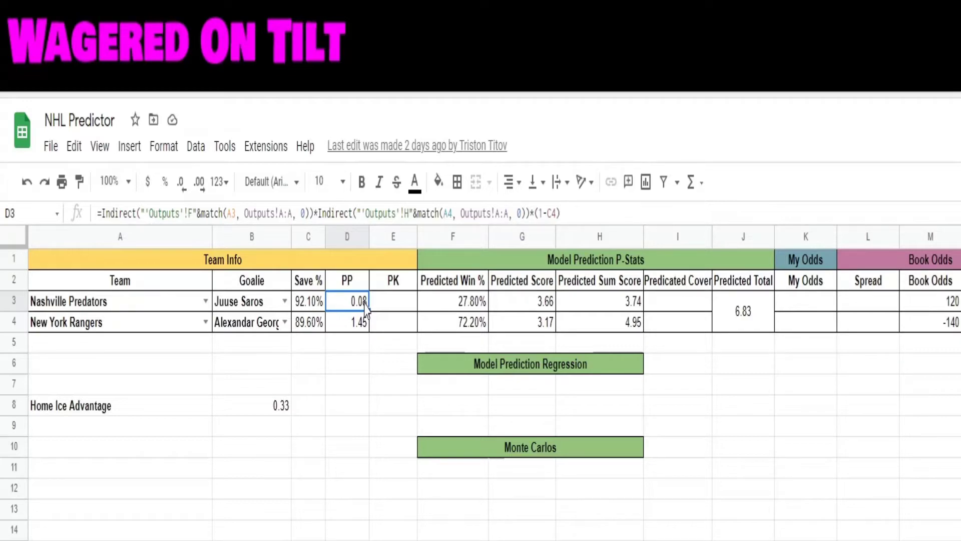
left_click(407, 290)
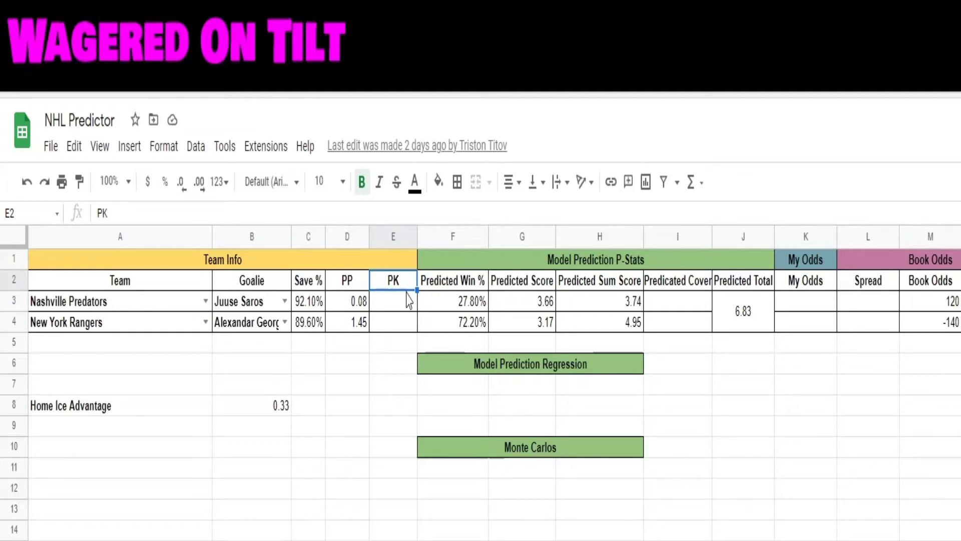
left_click(468, 282)
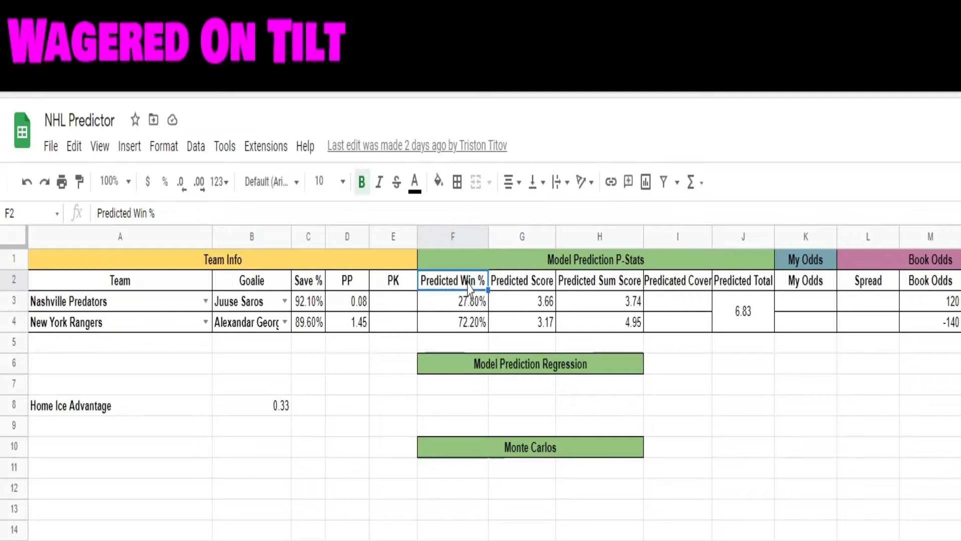
- Step through the Predicted Score, Sum Score, Cover and Total headers, then the empty My Odds cell K4
key("Right")
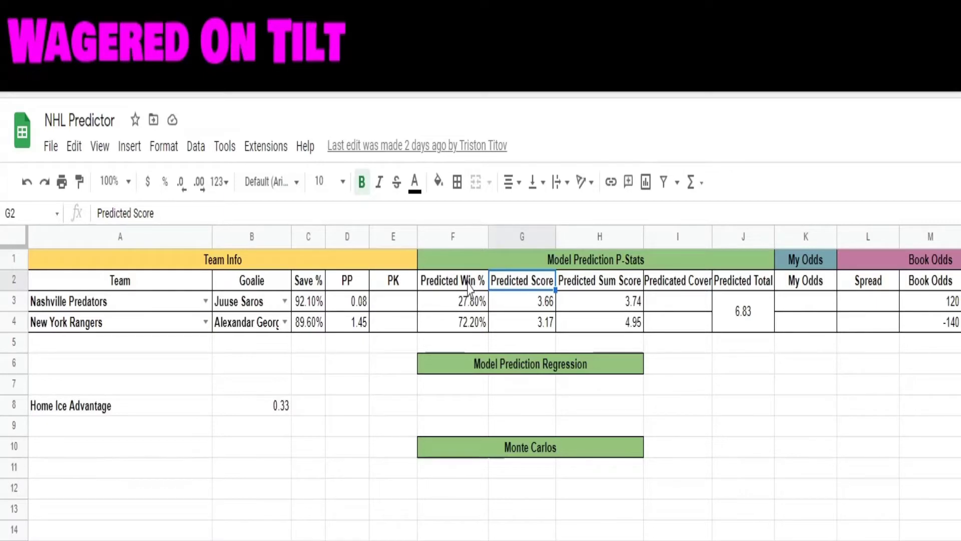
key("Right")
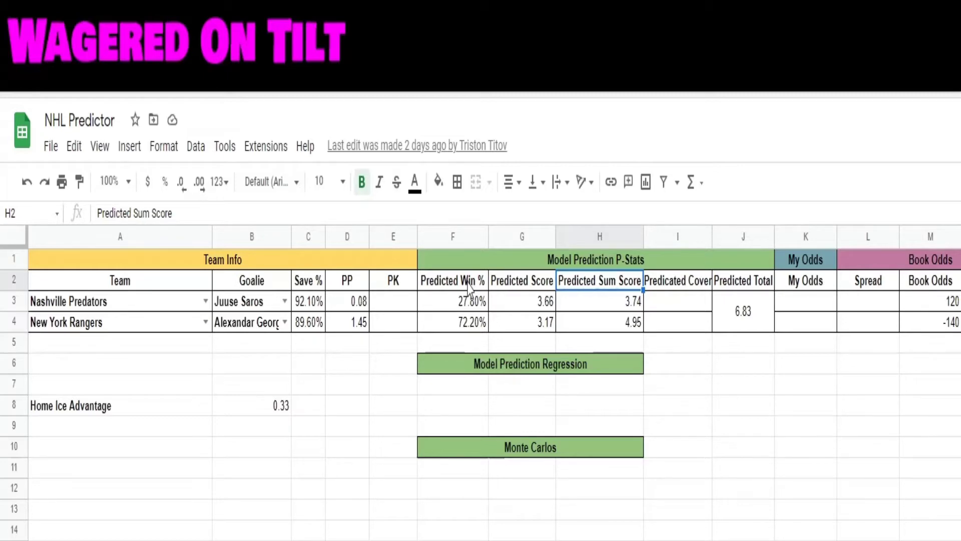
key("Right")
key("Right")
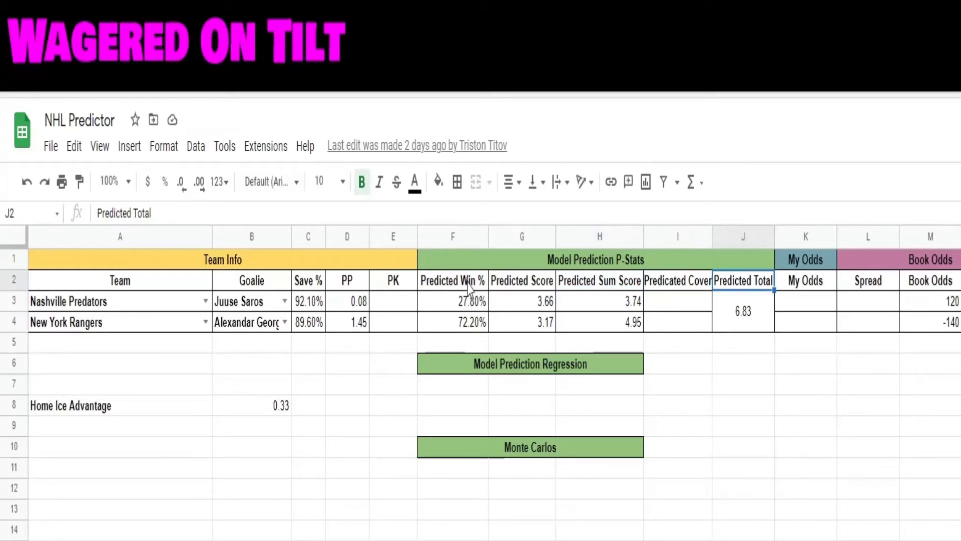
key("Left")
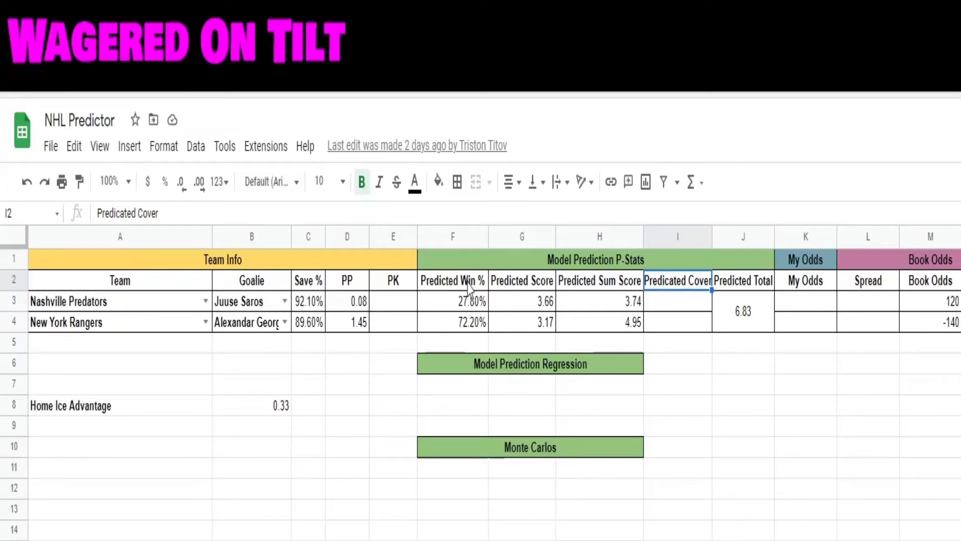
key("Right")
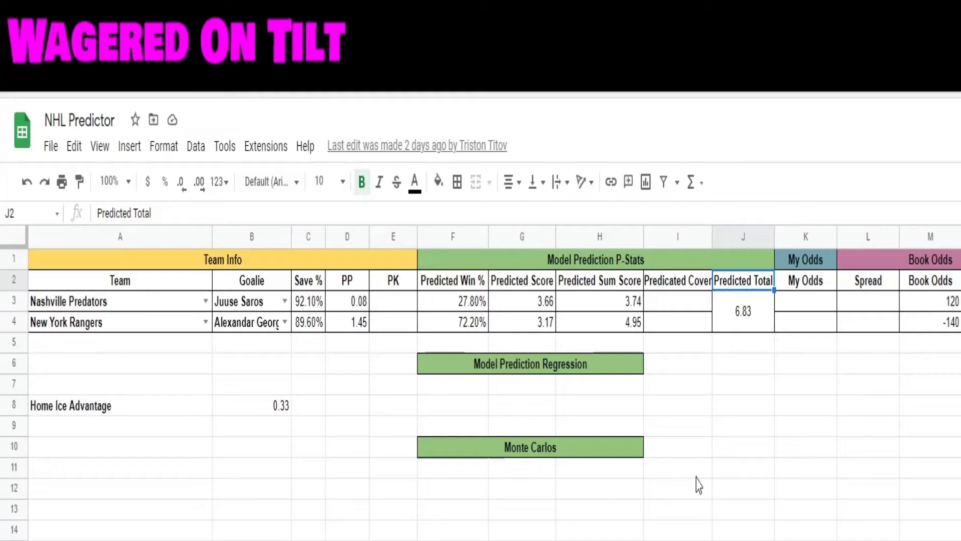
left_click(806, 327)
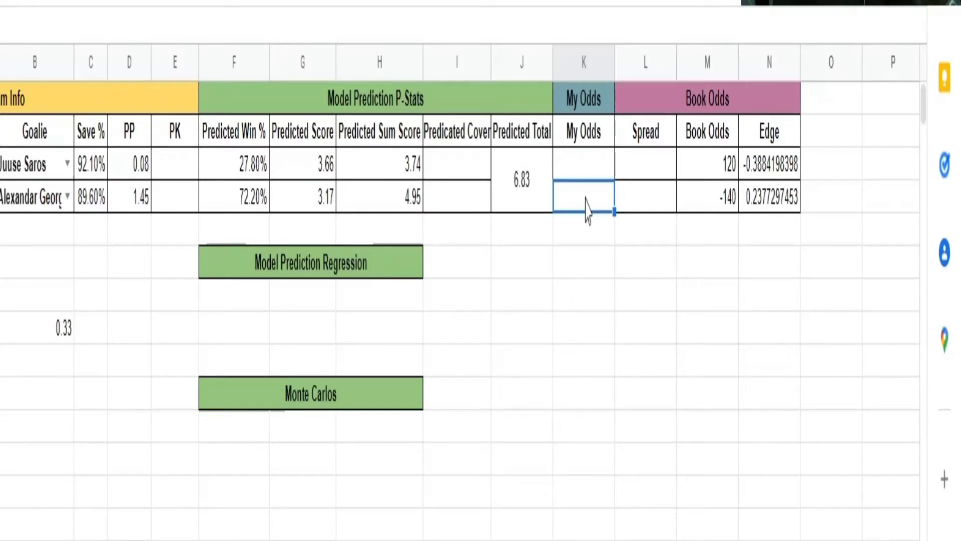
- Point out the Spread header, the Book Odds value 120, and the Home Ice Advantage setting
left_click(644, 123)
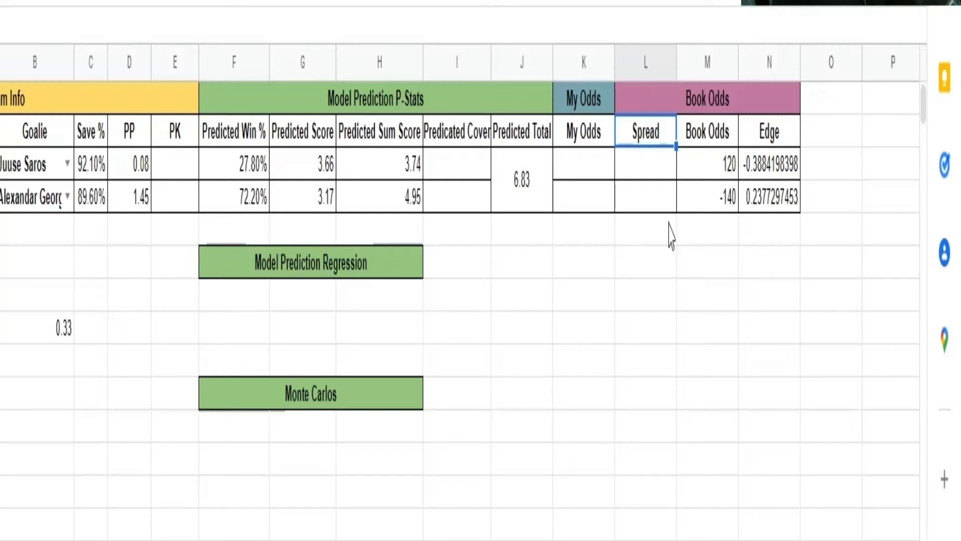
left_click(708, 174)
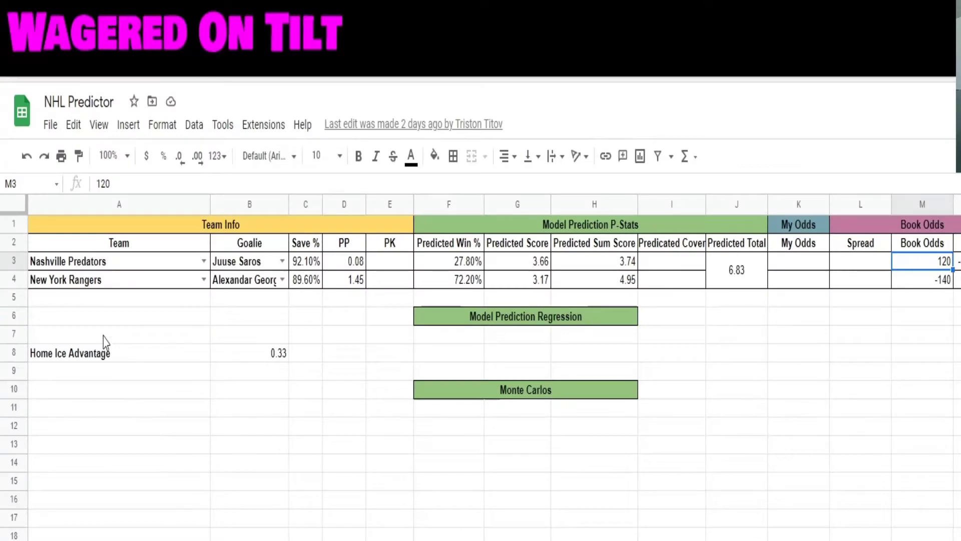
left_click(72, 350)
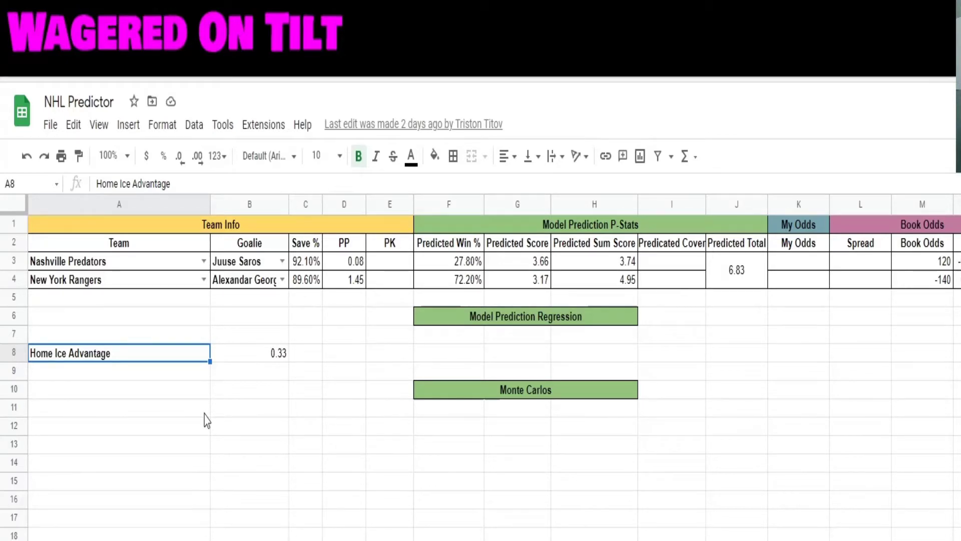
left_click(154, 468)
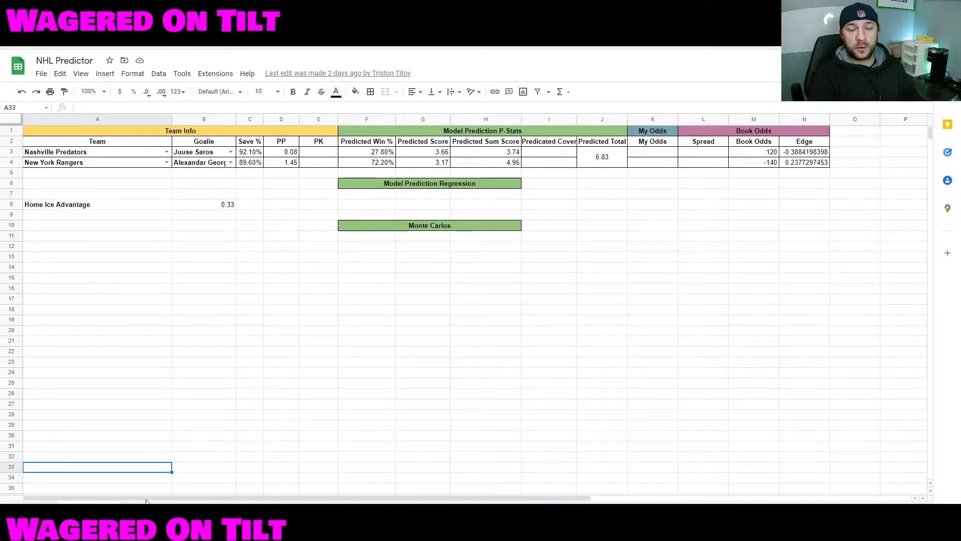
- Show the POISSON.DIST formula behind a Spread grid cell on the next sheet, then move to Goalie Stats
key("ctrl+Page_Down")
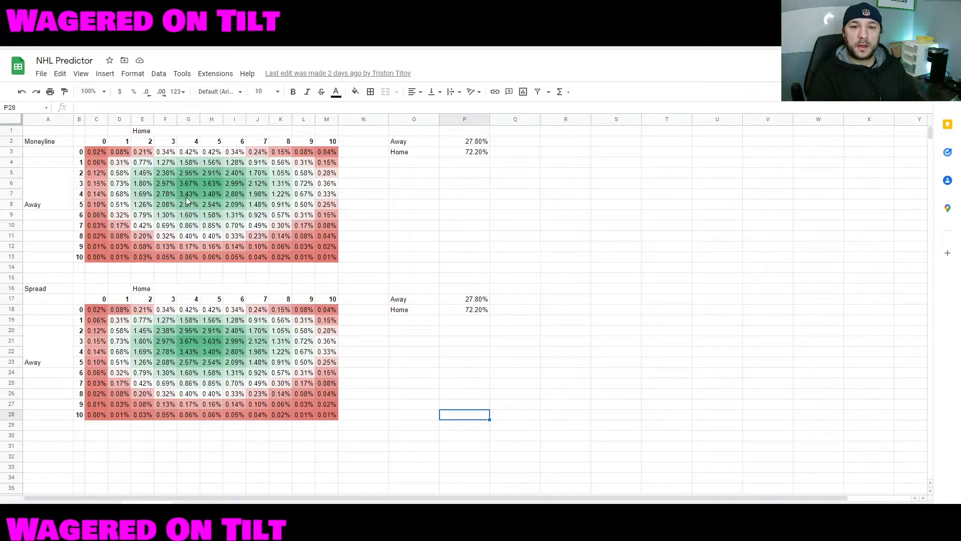
left_click(159, 364)
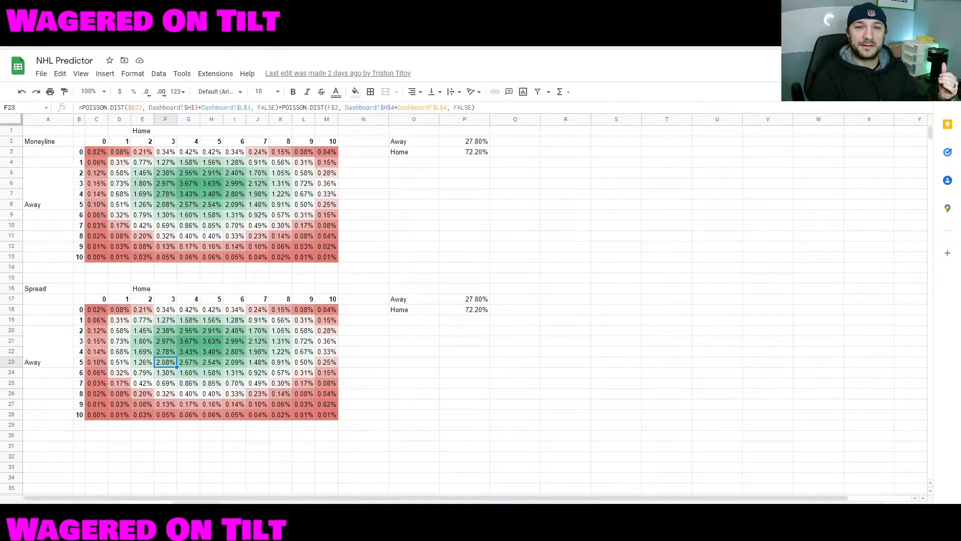
left_click(190, 511)
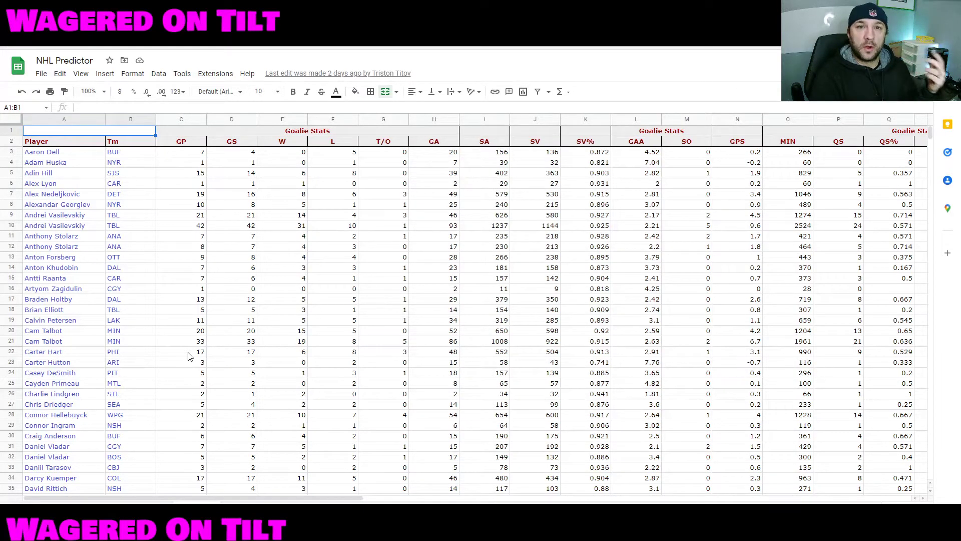
scroll(189, 356, "down", 2)
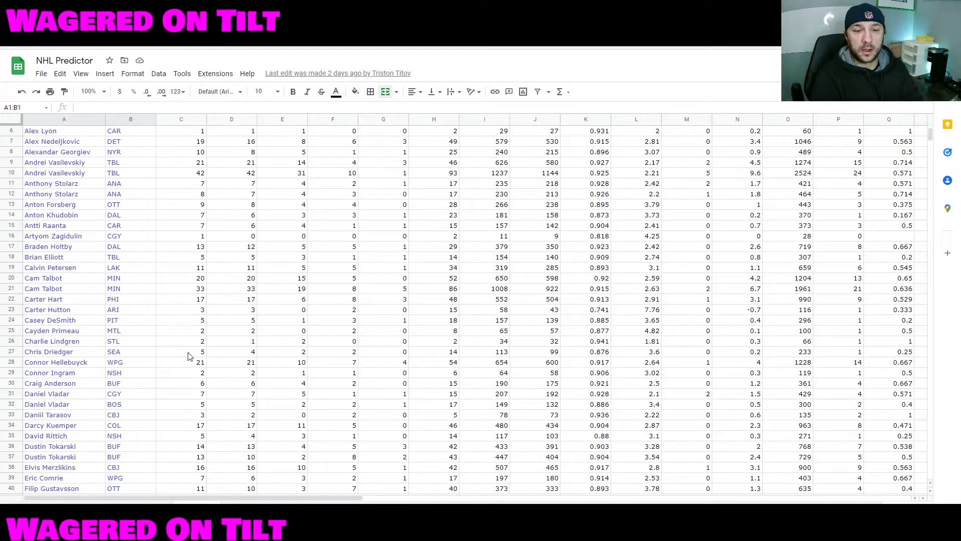
scroll(189, 355, "down", 3)
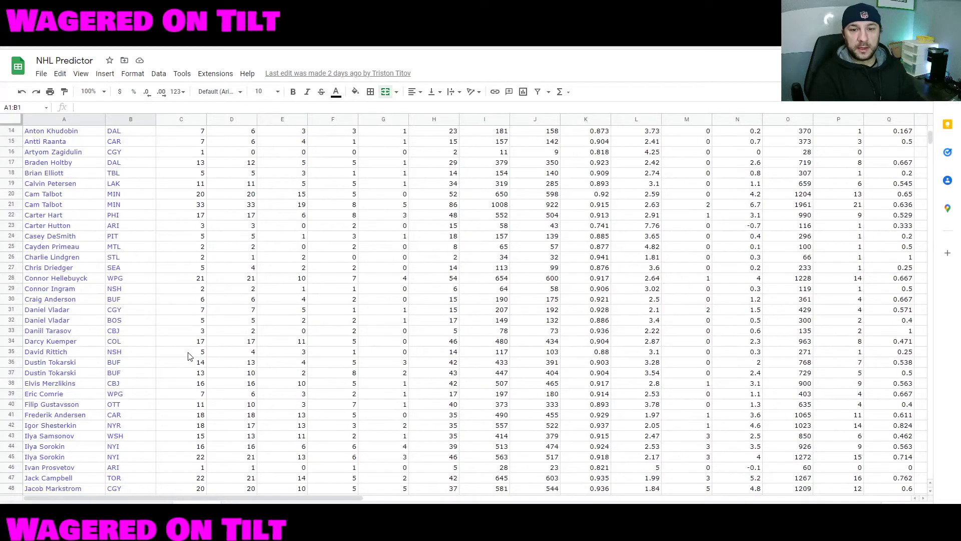
scroll(188, 356, "down", 5)
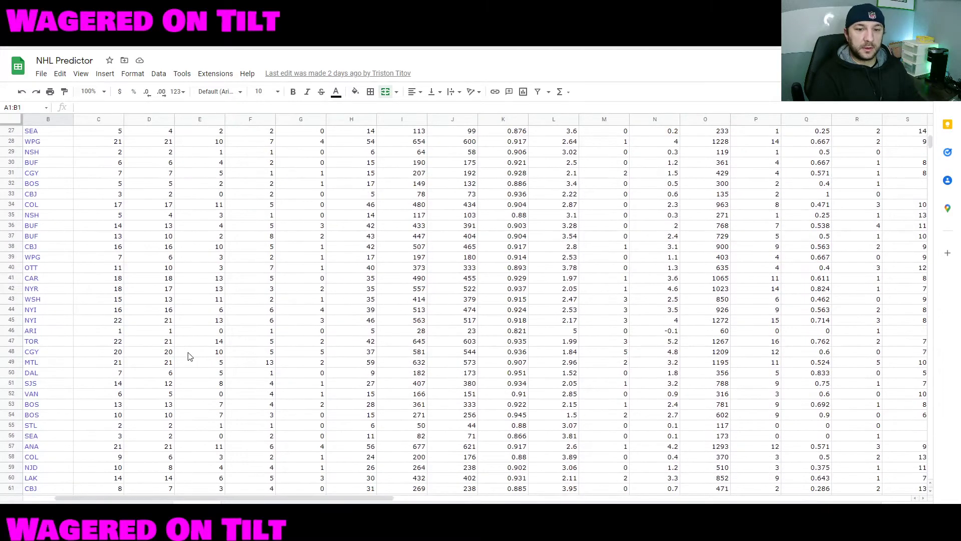
scroll(189, 356, "up", 10)
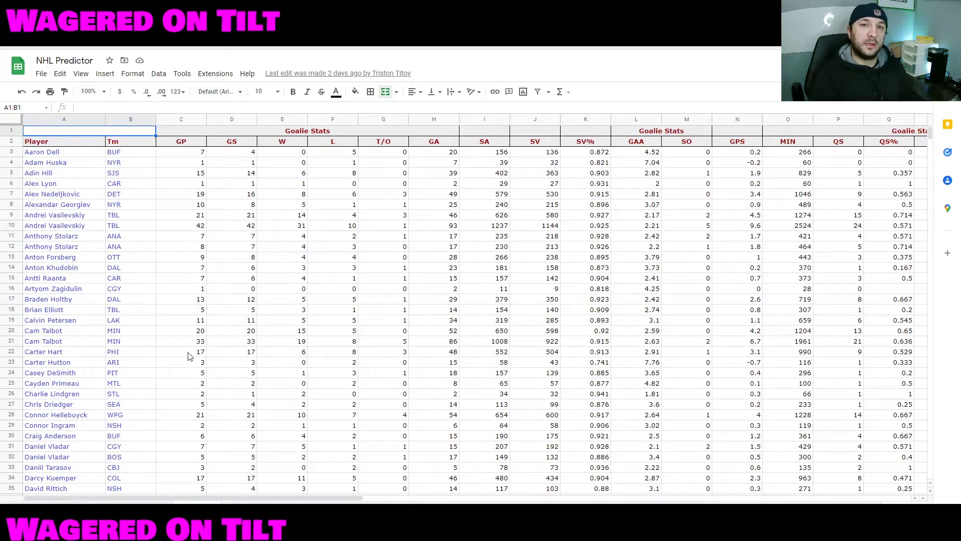
- Move to the next sheet and scroll through its Shot Data, Corsi and Fenwick tables
key("ctrl+shift+Page_Down")
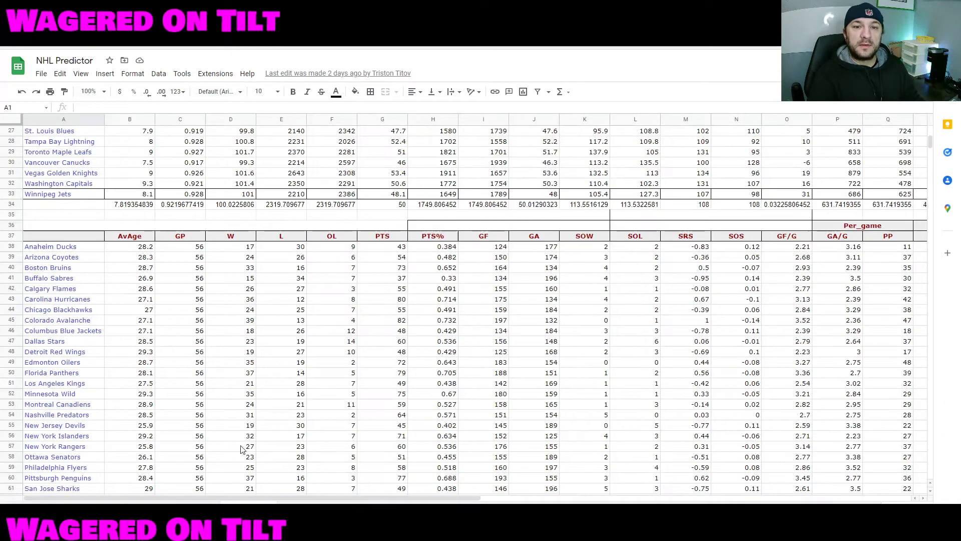
scroll(207, 321, "up", 1)
scroll(208, 321, "up", 8)
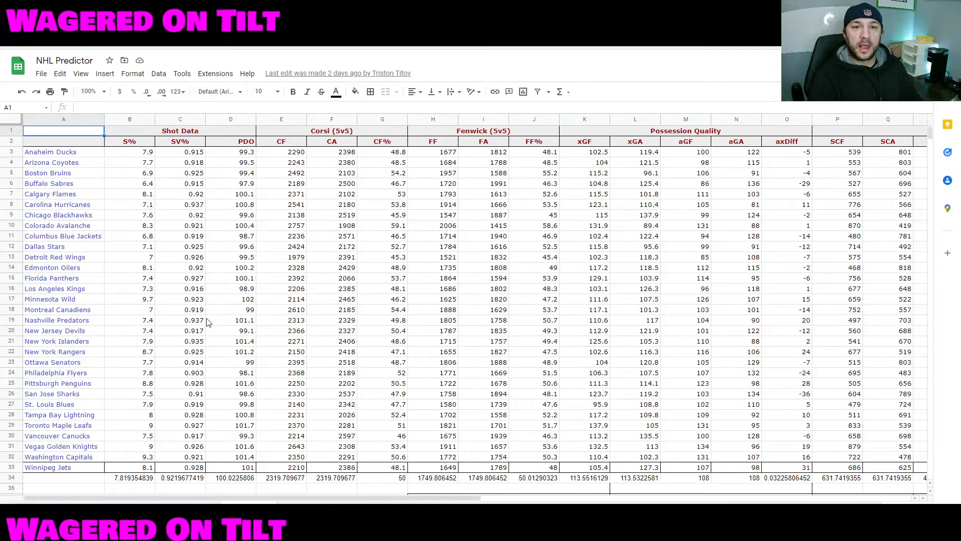
scroll(208, 321, "down", 7)
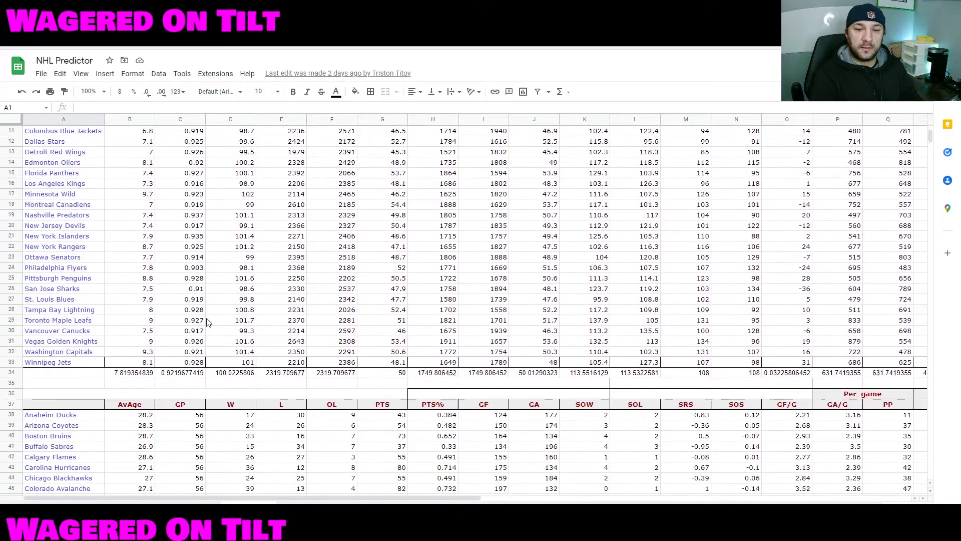
scroll(208, 322, "down", 2)
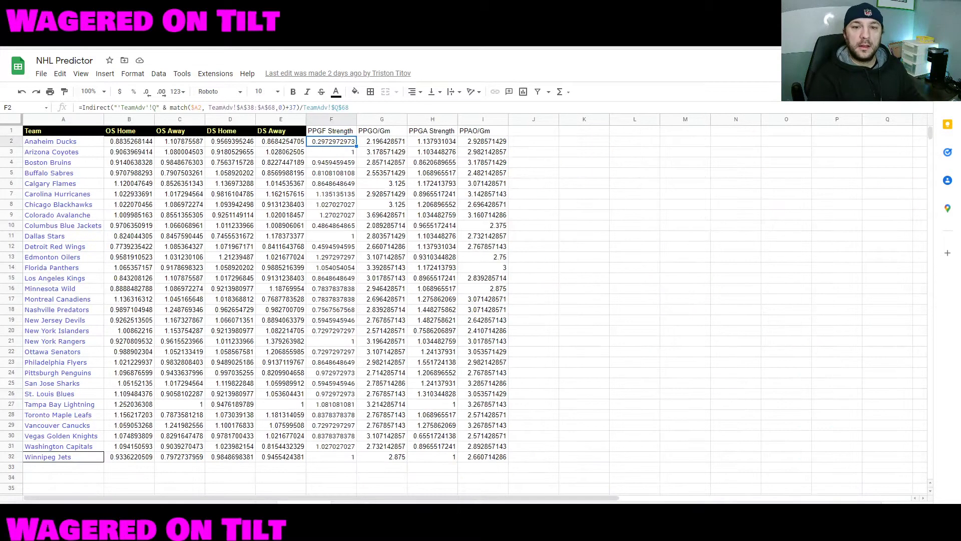
- Go to the OS/DS home and away outputs sheet, then to the Home team stats sheet
left_click(142, 151)
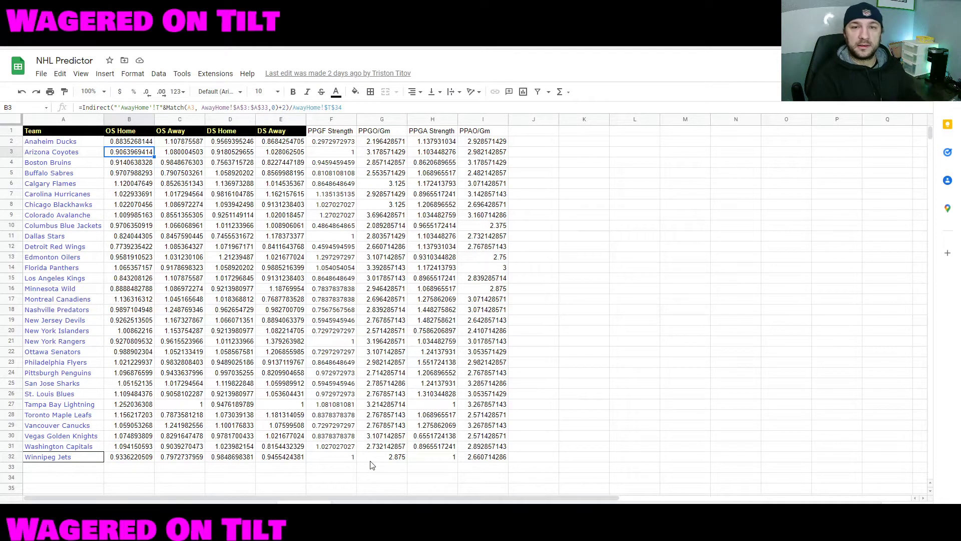
left_click(356, 513)
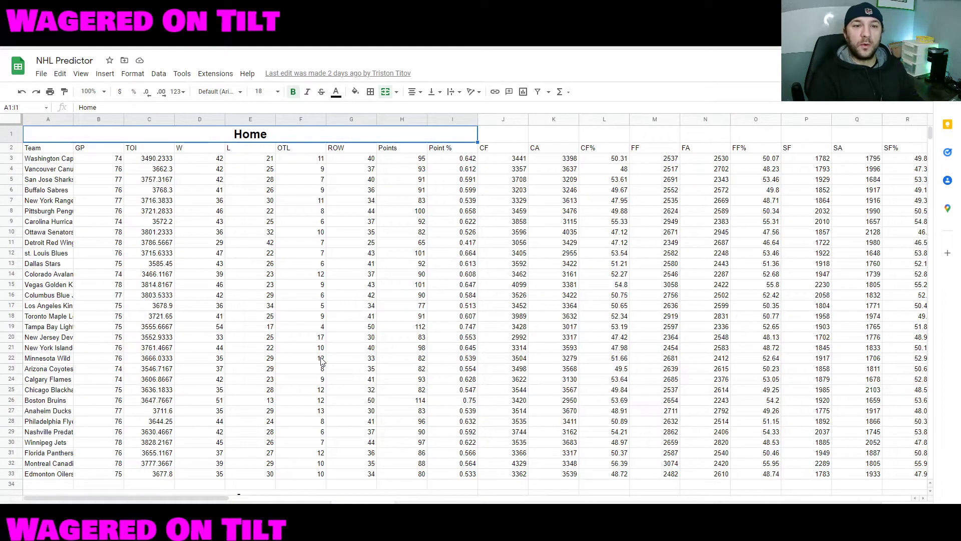
scroll(321, 360, "down", 1)
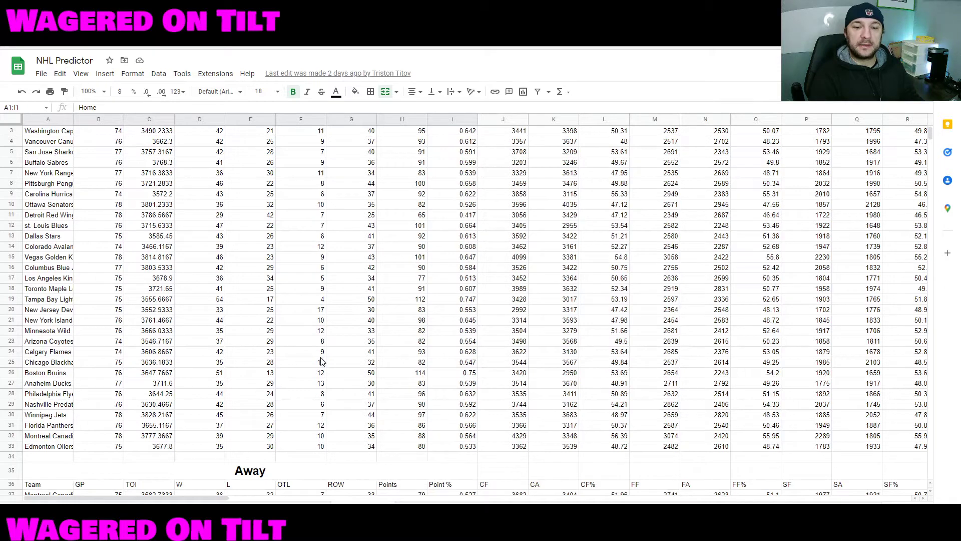
scroll(321, 361, "down", 2)
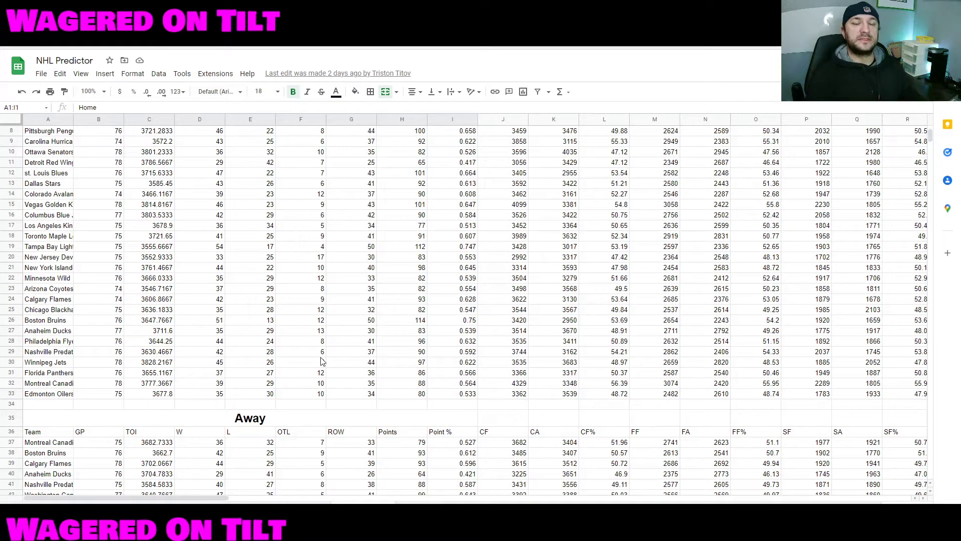
scroll(322, 360, "up", 1)
scroll(321, 361, "up", 2)
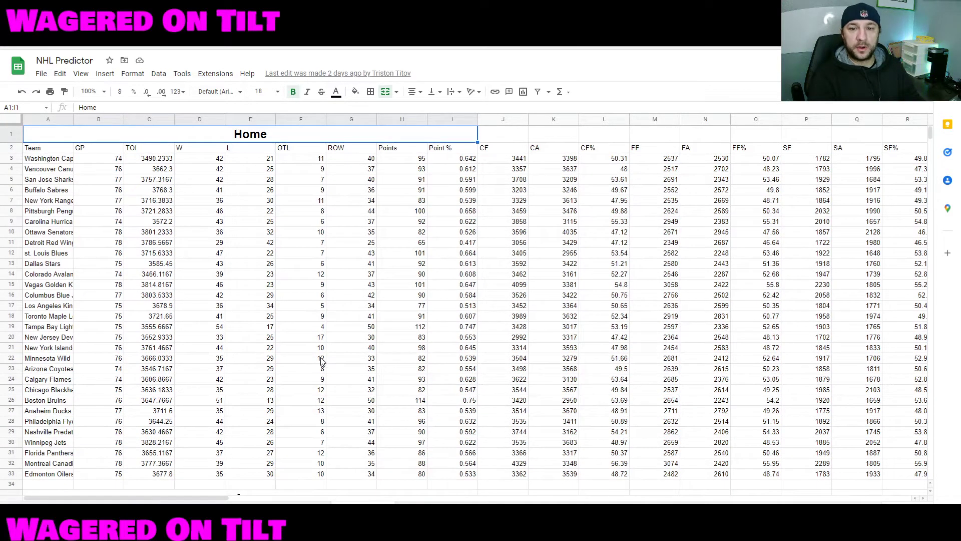
scroll(321, 360, "down", 5)
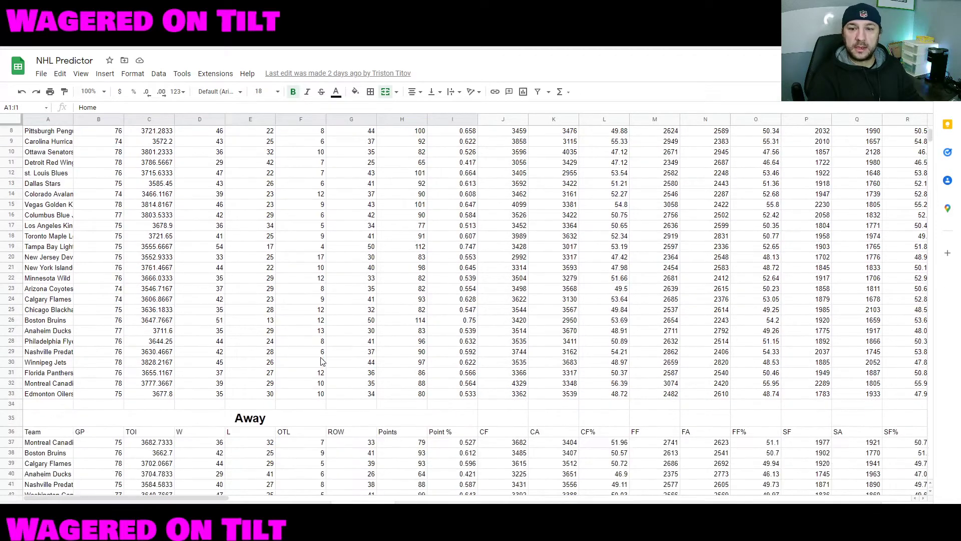
scroll(321, 361, "right", 5)
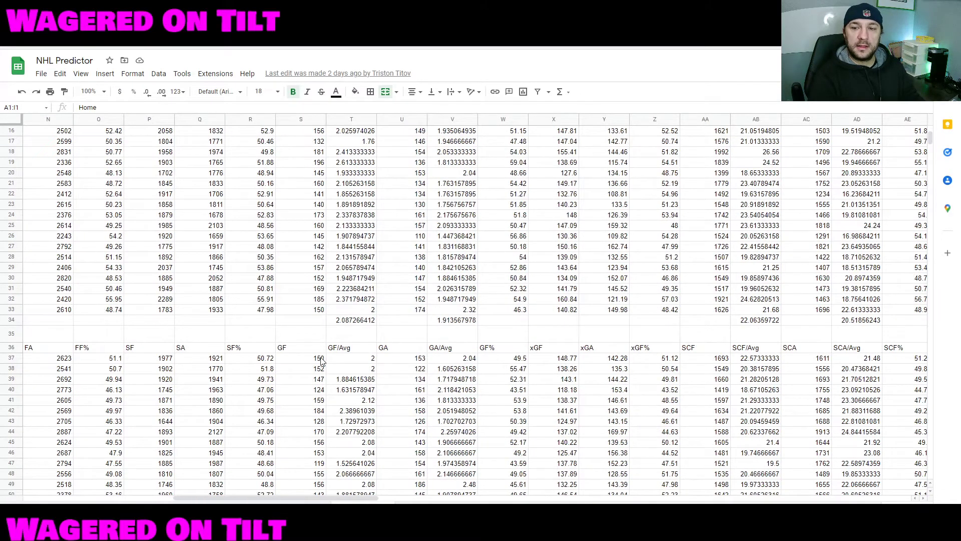
scroll(321, 360, "right", 3)
scroll(322, 361, "right", 5)
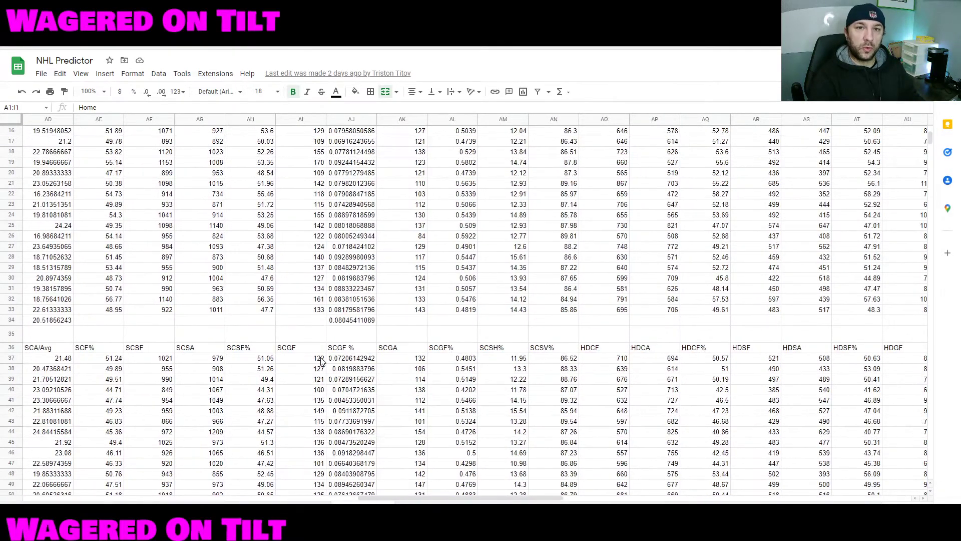
scroll(321, 360, "left", 15)
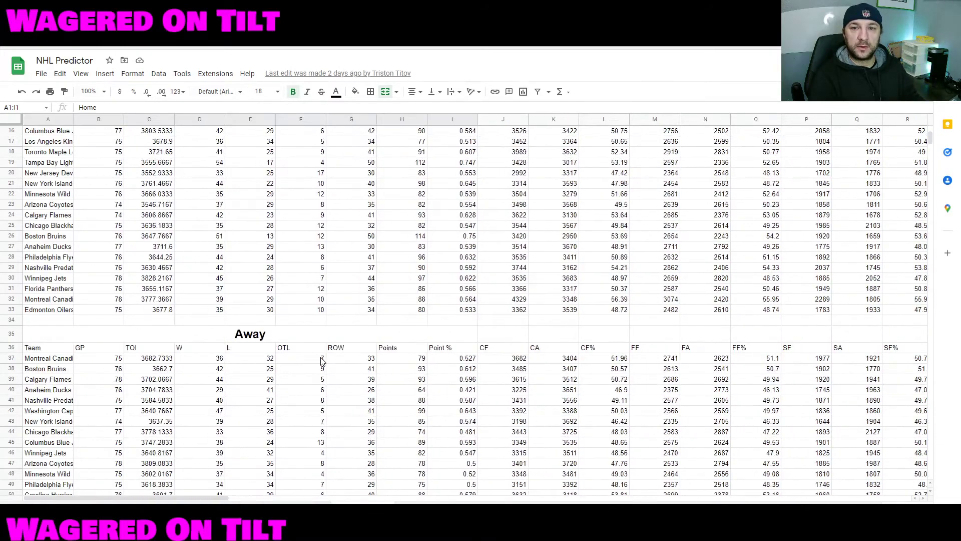
scroll(322, 360, "up", 5)
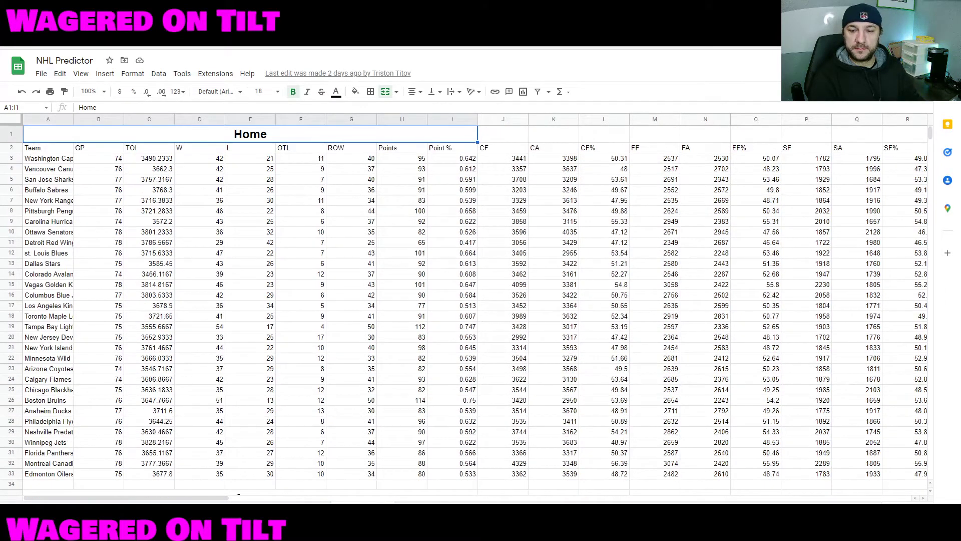
key("ctrl+shift+Page_Down")
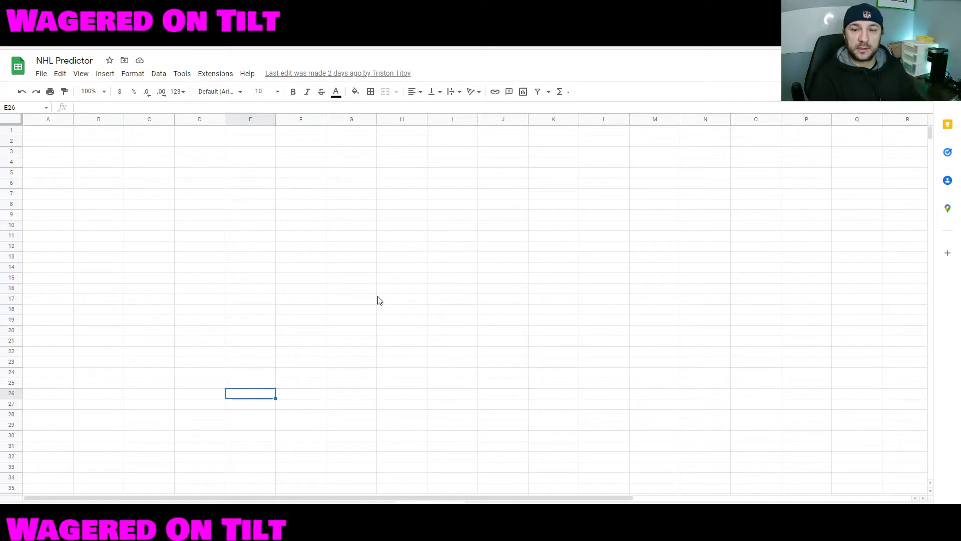
- Select a cell on the blank sheet
left_click(249, 362)
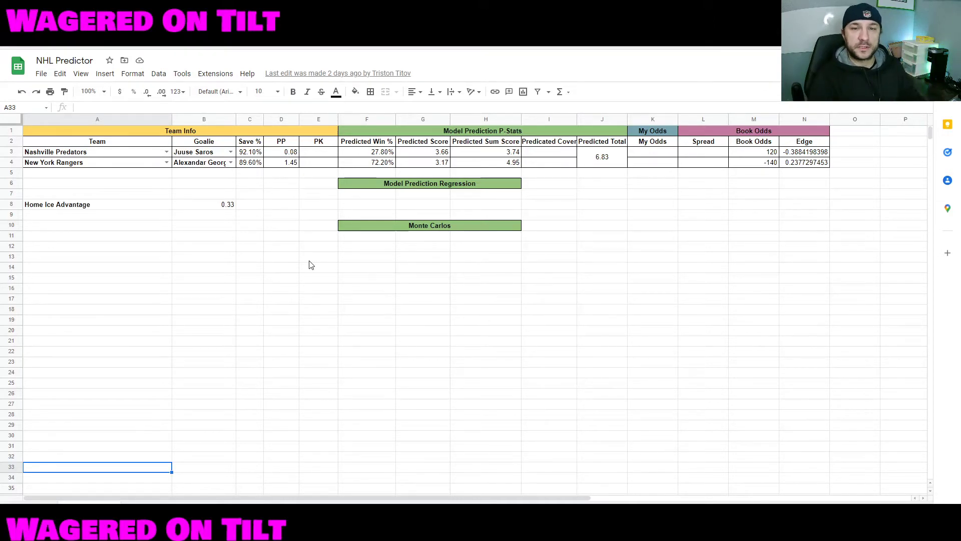
left_click(386, 189)
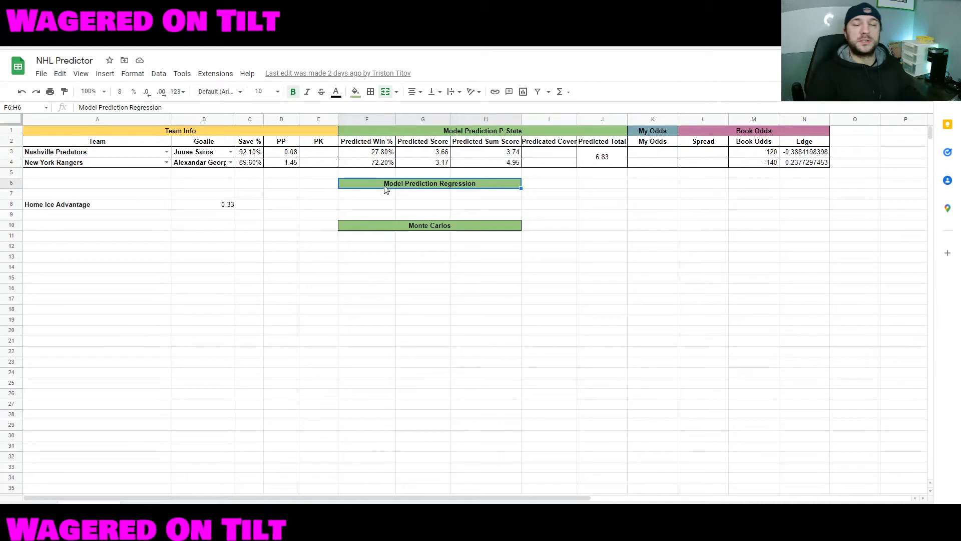
left_click(521, 239)
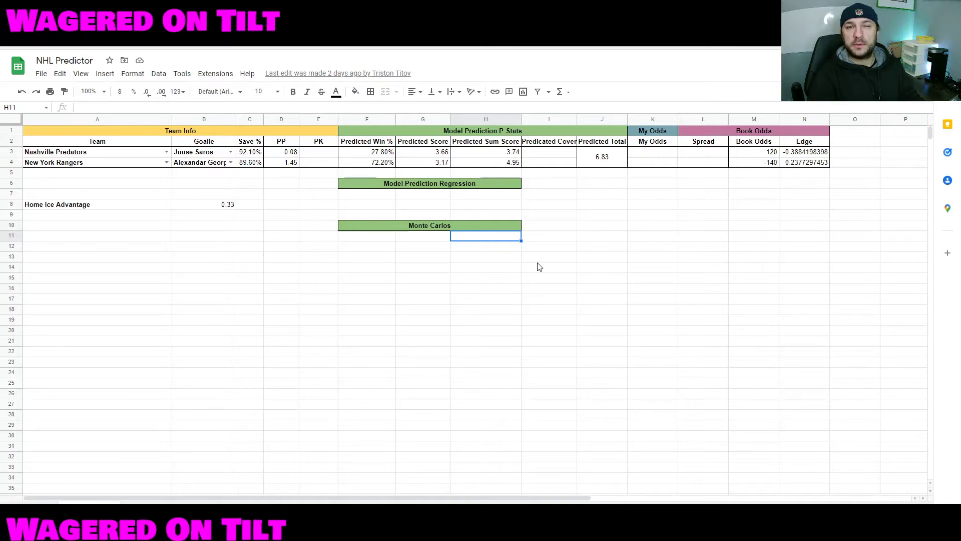
left_click(415, 185)
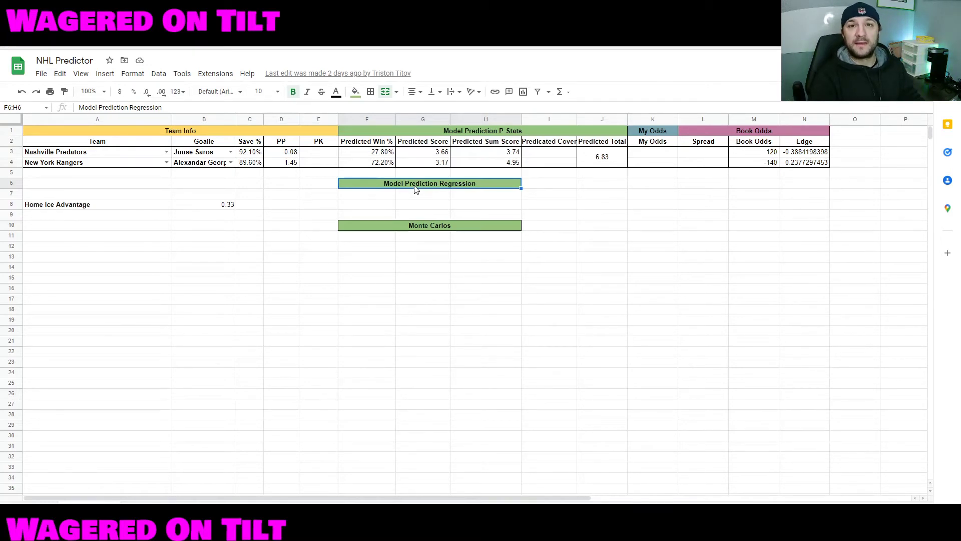
left_click(537, 281)
left_click(588, 218)
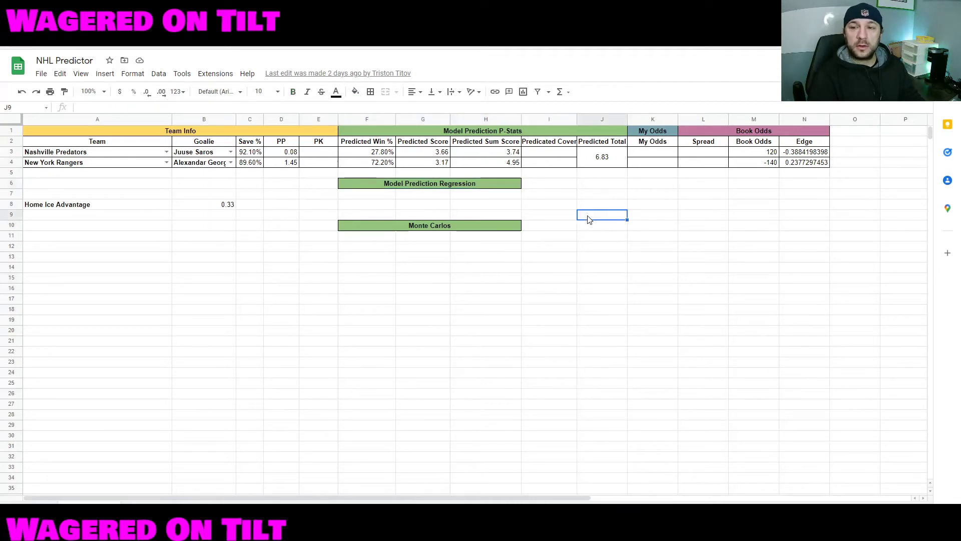